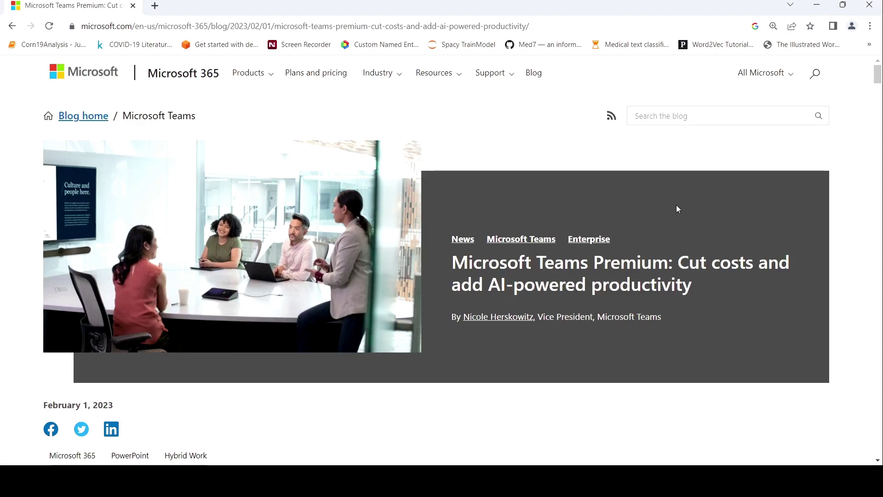
{"action": "scroll", "coordinate": [644, 220], "scroll_direction": "down", "scroll_amount": 3}
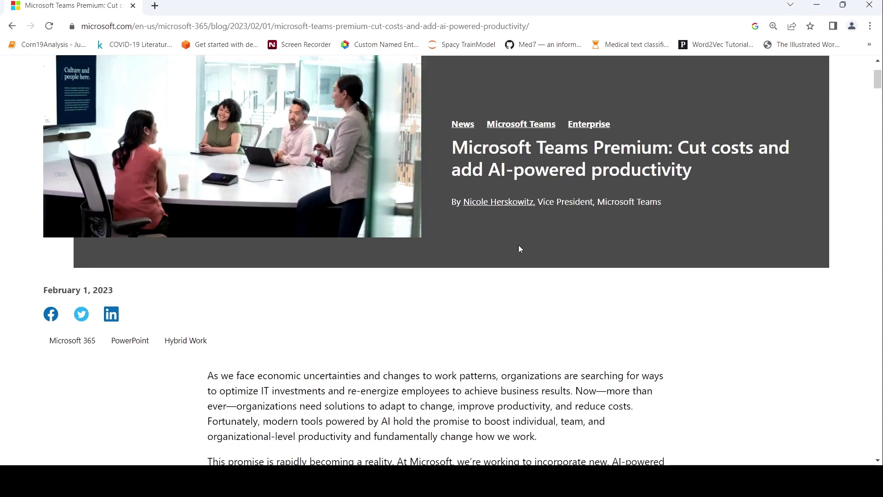
{"action": "scroll", "coordinate": [485, 266], "scroll_direction": "down", "scroll_amount": 5}
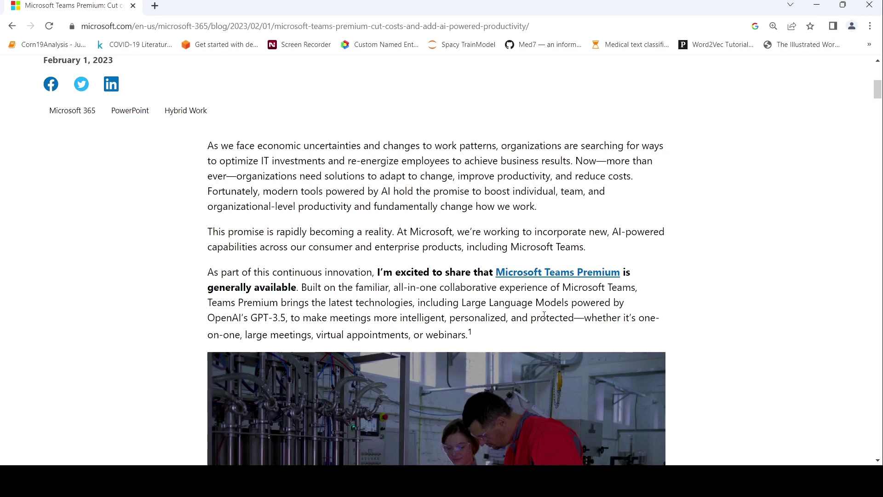
{"action": "scroll", "coordinate": [510, 301], "scroll_direction": "down", "scroll_amount": 1}
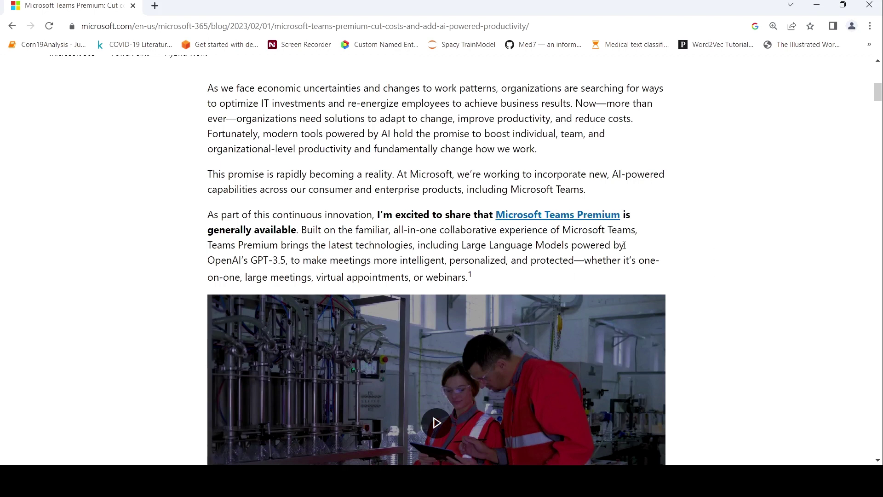
{"action": "scroll", "coordinate": [533, 283], "scroll_direction": "down", "scroll_amount": 5}
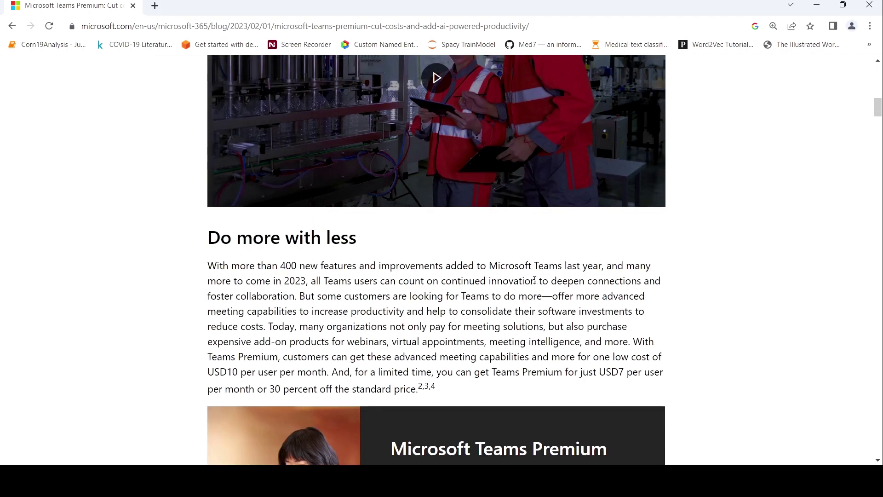
{"action": "scroll", "coordinate": [534, 279], "scroll_direction": "down", "scroll_amount": 1}
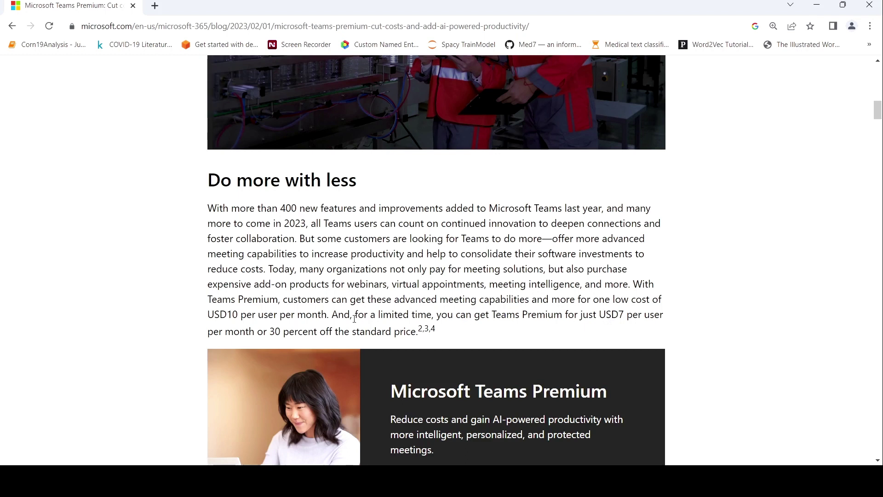
{"action": "scroll", "coordinate": [436, 308], "scroll_direction": "down", "scroll_amount": 3}
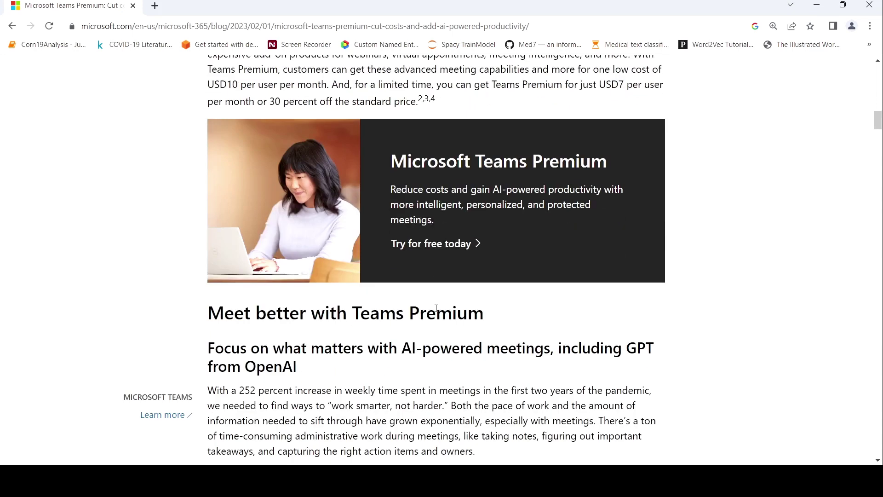
{"action": "scroll", "coordinate": [436, 308], "scroll_direction": "down", "scroll_amount": 2}
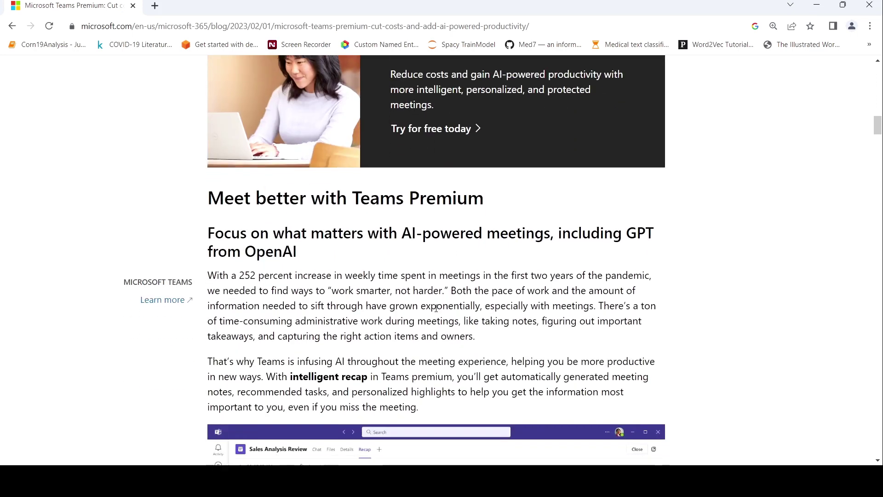
{"action": "scroll", "coordinate": [436, 309], "scroll_direction": "down", "scroll_amount": 2}
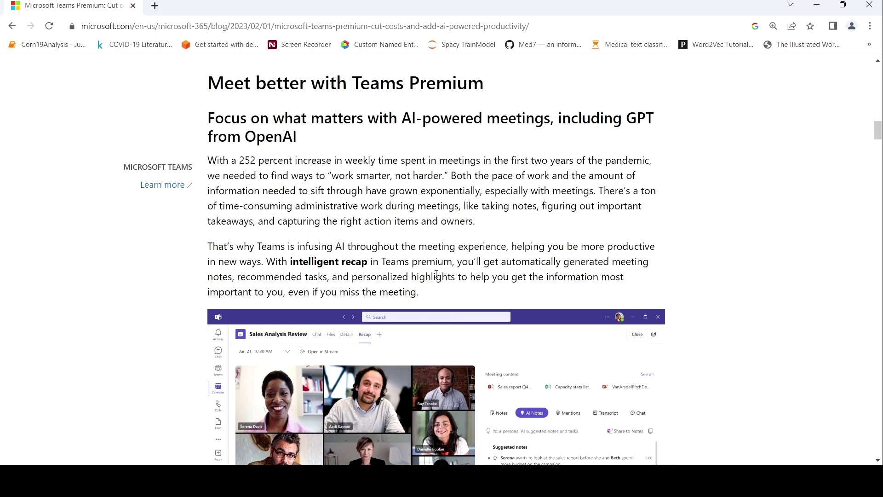
{"action": "scroll", "coordinate": [436, 276], "scroll_direction": "down", "scroll_amount": 2}
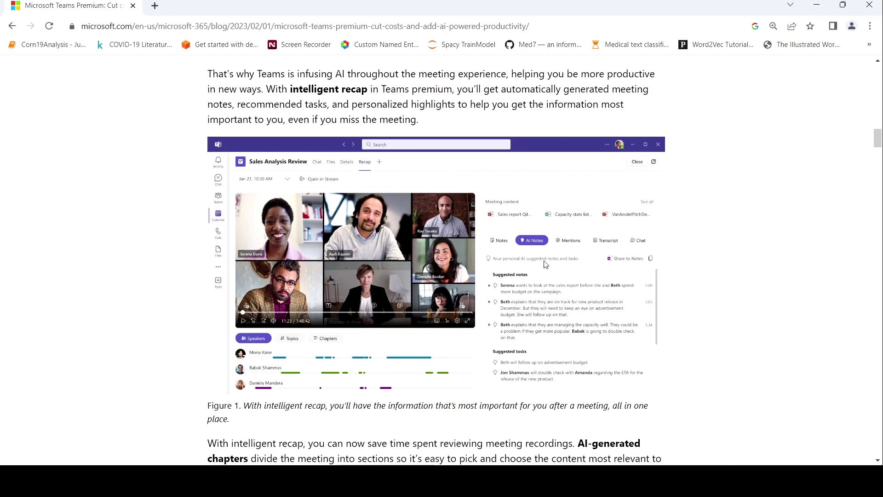
{"action": "scroll", "coordinate": [520, 293], "scroll_direction": "down", "scroll_amount": 1}
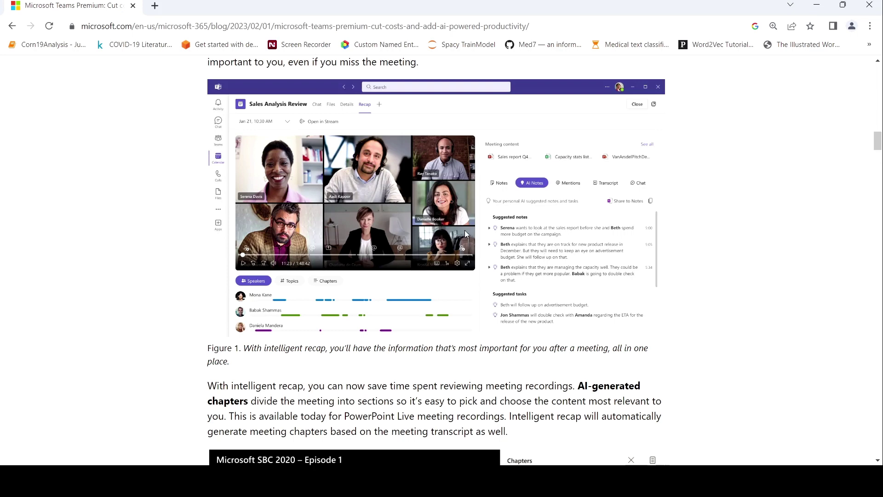
{"action": "scroll", "coordinate": [465, 234], "scroll_direction": "down", "scroll_amount": 2}
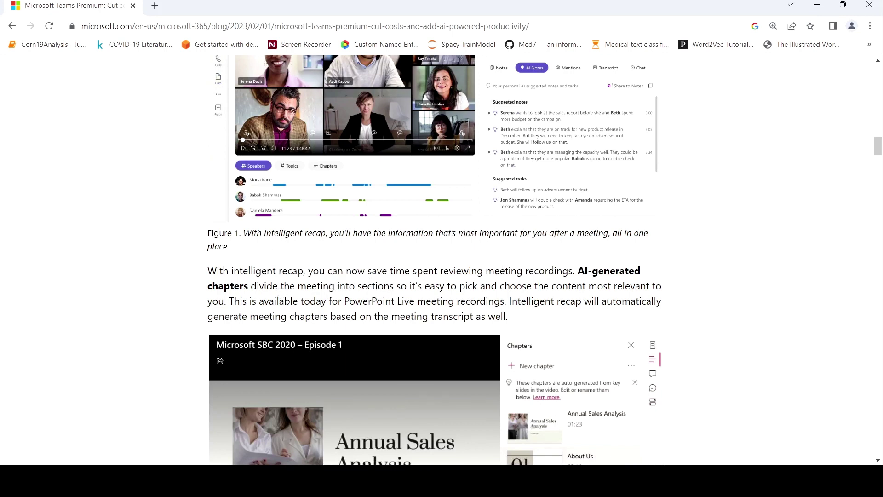
{"action": "scroll", "coordinate": [370, 282], "scroll_direction": "down", "scroll_amount": 1}
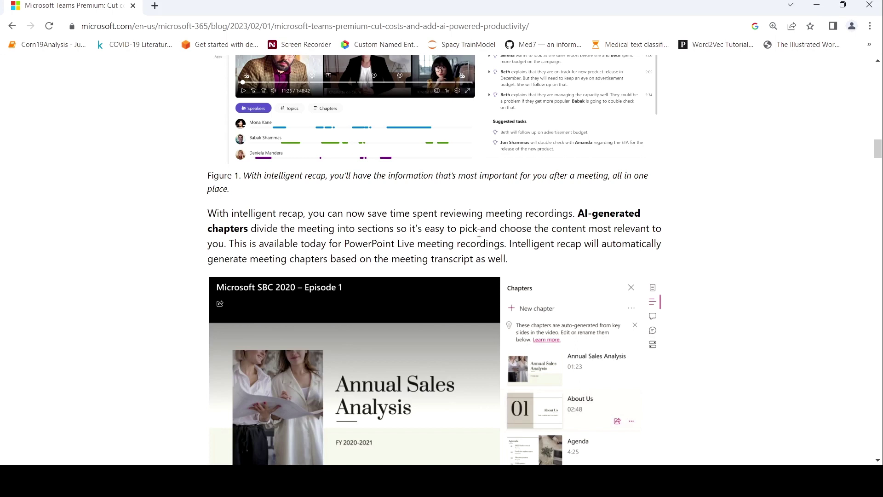
{"action": "scroll", "coordinate": [479, 232], "scroll_direction": "down", "scroll_amount": 2}
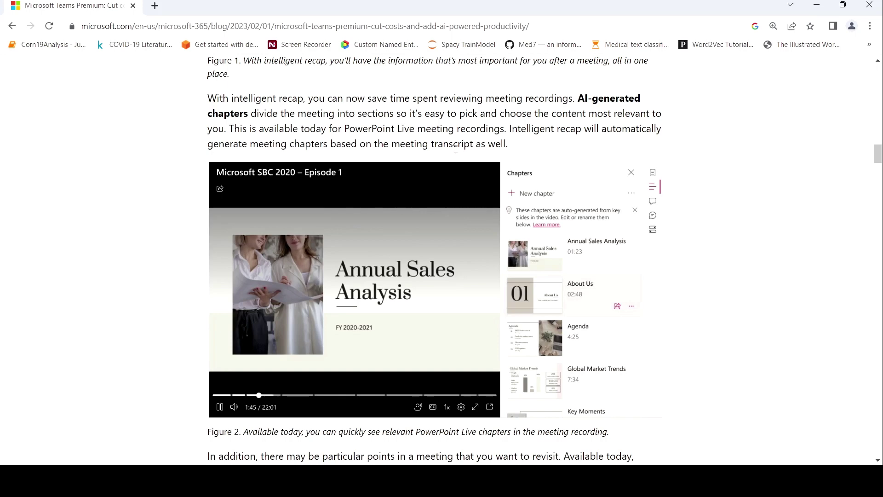
{"action": "scroll", "coordinate": [455, 148], "scroll_direction": "up", "scroll_amount": 5}
{"action": "scroll", "coordinate": [455, 148], "scroll_direction": "up", "scroll_amount": 3}
{"action": "scroll", "coordinate": [457, 148], "scroll_direction": "up", "scroll_amount": 1}
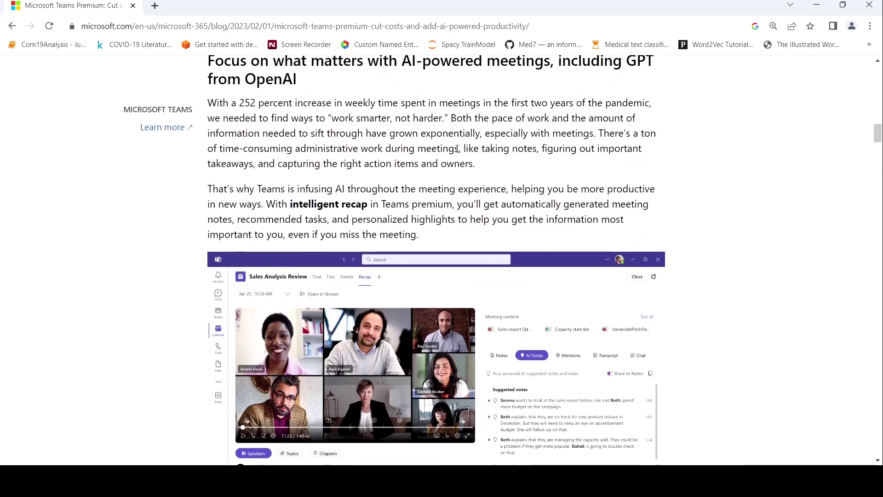
{"action": "scroll", "coordinate": [456, 148], "scroll_direction": "down", "scroll_amount": 7}
{"action": "scroll", "coordinate": [457, 148], "scroll_direction": "down", "scroll_amount": 3}
{"action": "scroll", "coordinate": [456, 150], "scroll_direction": "down", "scroll_amount": 2}
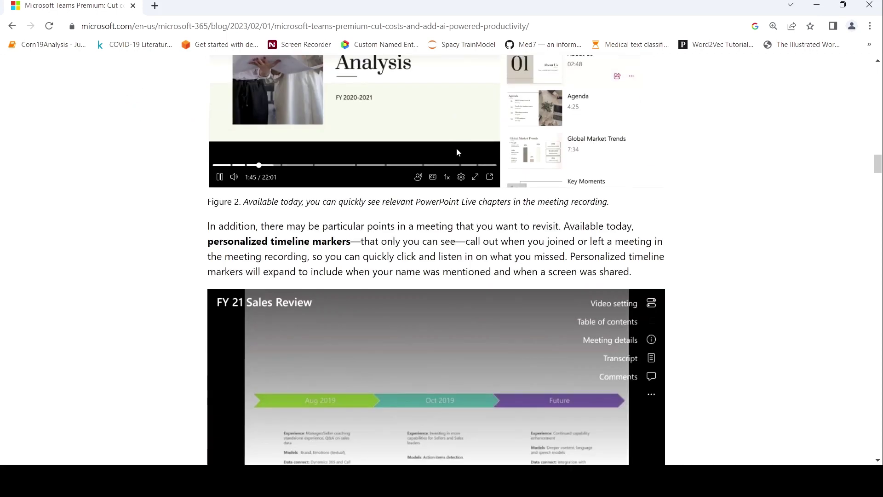
{"action": "scroll", "coordinate": [456, 148], "scroll_direction": "down", "scroll_amount": 1}
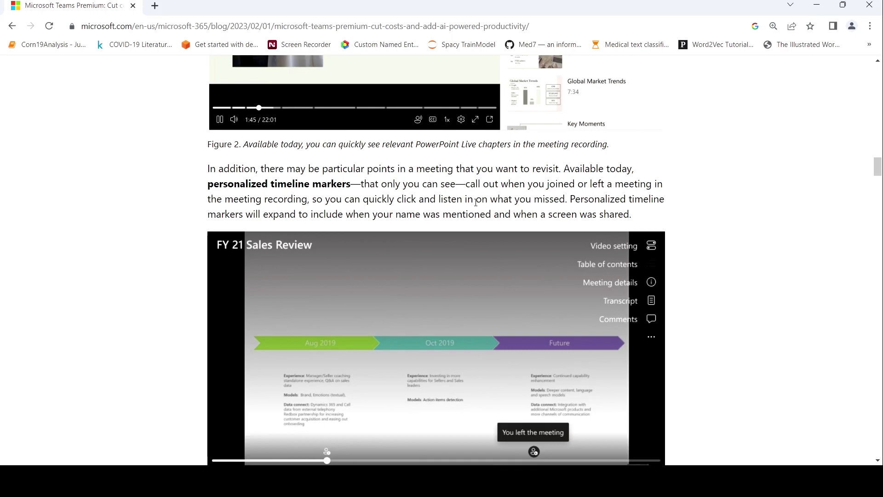
{"action": "scroll", "coordinate": [475, 203], "scroll_direction": "down", "scroll_amount": 3}
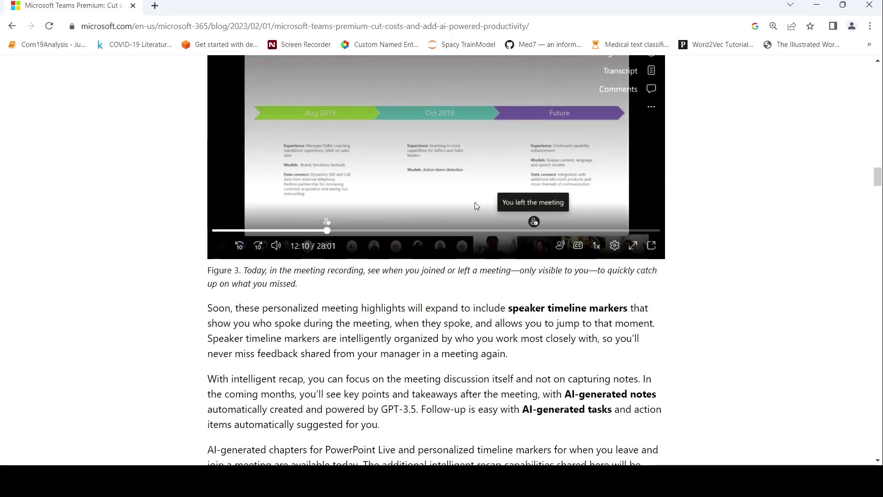
{"action": "scroll", "coordinate": [475, 202], "scroll_direction": "down", "scroll_amount": 2}
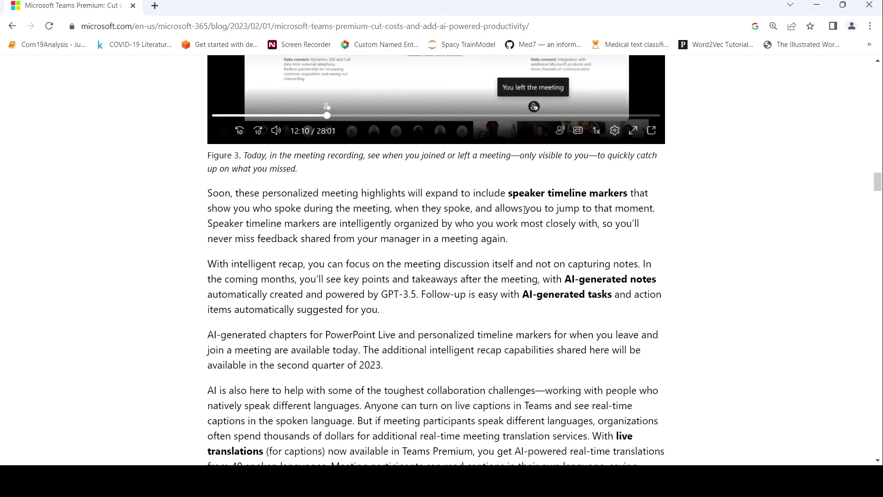
{"action": "scroll", "coordinate": [479, 210], "scroll_direction": "down", "scroll_amount": 1}
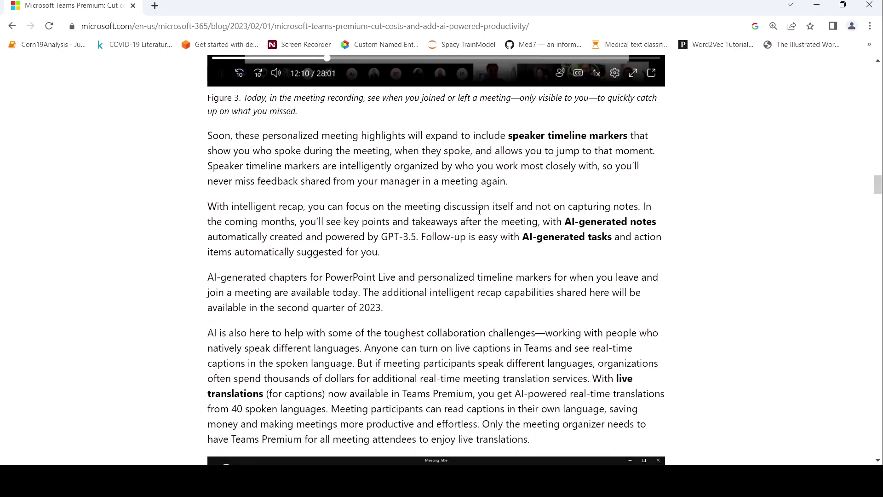
{"action": "scroll", "coordinate": [479, 209], "scroll_direction": "down", "scroll_amount": 1}
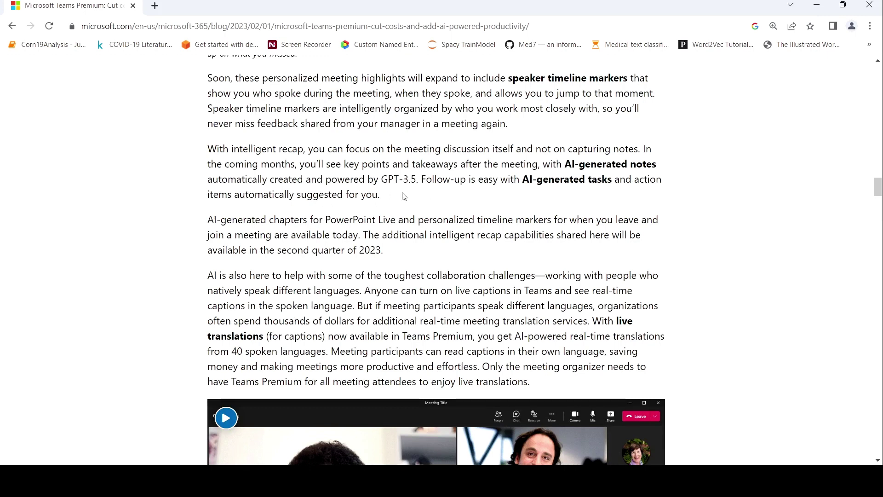
{"action": "scroll", "coordinate": [409, 195], "scroll_direction": "down", "scroll_amount": 2}
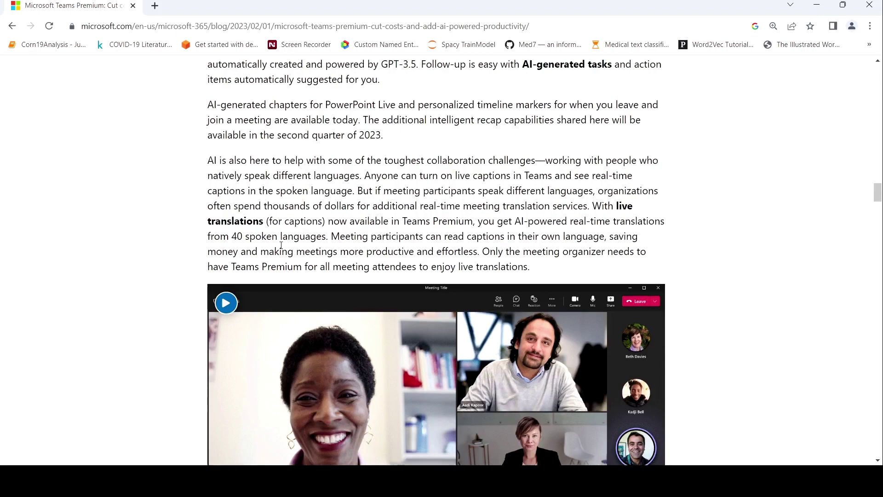
{"action": "scroll", "coordinate": [366, 230], "scroll_direction": "down", "scroll_amount": 4}
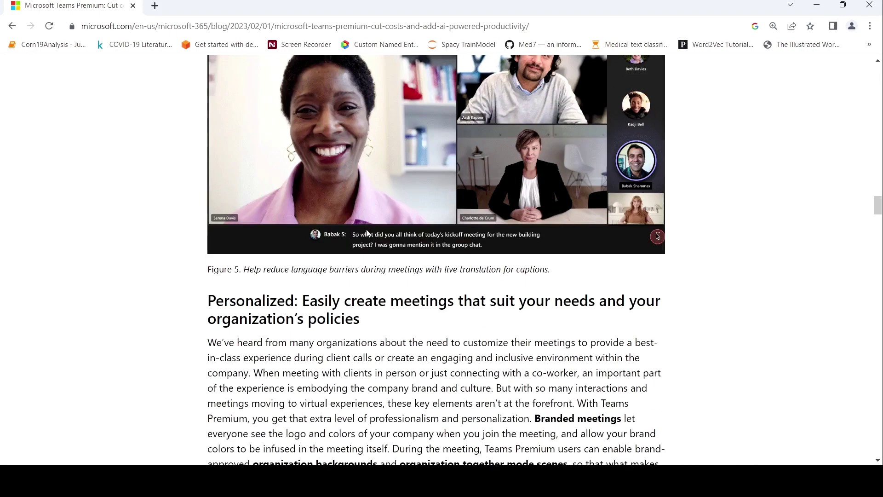
{"action": "scroll", "coordinate": [366, 233], "scroll_direction": "up", "scroll_amount": 4}
{"action": "scroll", "coordinate": [366, 233], "scroll_direction": "up", "scroll_amount": 4}
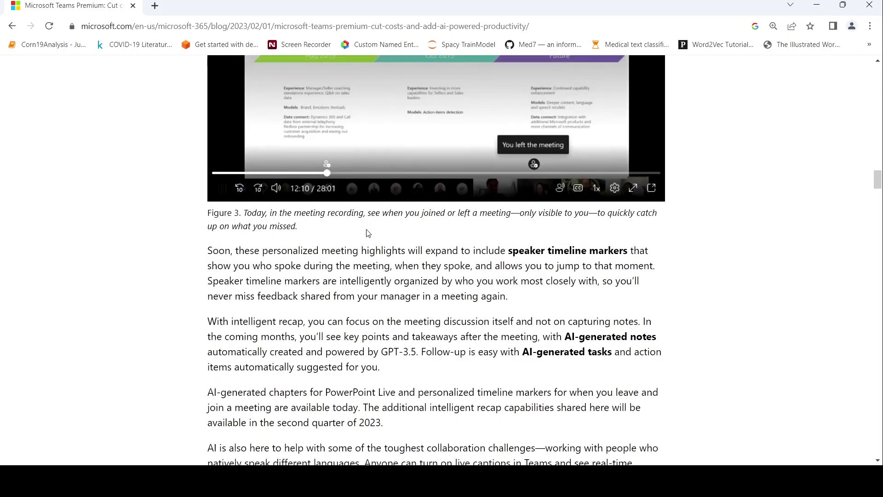
{"action": "scroll", "coordinate": [366, 233], "scroll_direction": "up", "scroll_amount": 5}
{"action": "scroll", "coordinate": [366, 233], "scroll_direction": "up", "scroll_amount": 1}
{"action": "scroll", "coordinate": [366, 233], "scroll_direction": "up", "scroll_amount": 3}
{"action": "scroll", "coordinate": [366, 228], "scroll_direction": "up", "scroll_amount": 6}
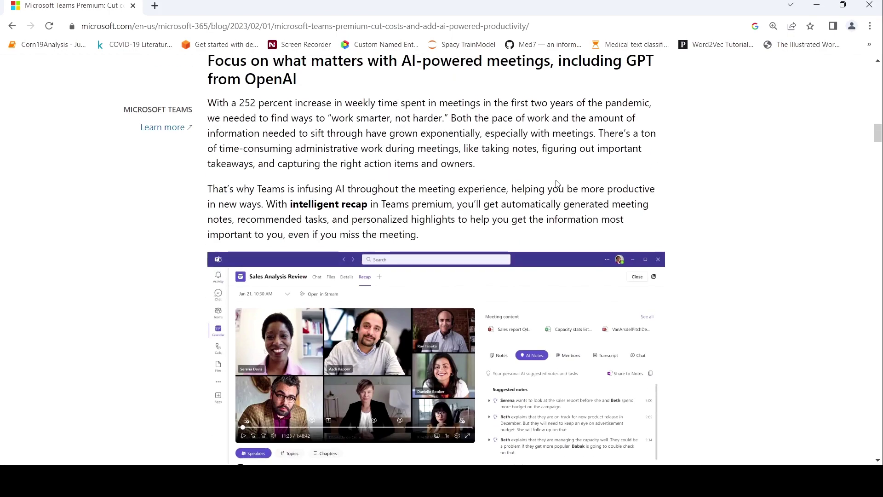
{"action": "scroll", "coordinate": [442, 200], "scroll_direction": "down", "scroll_amount": 6}
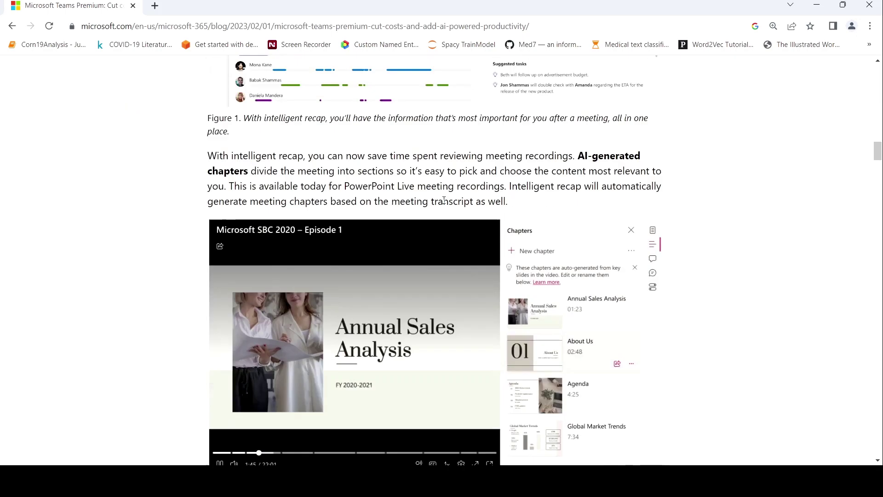
{"action": "scroll", "coordinate": [443, 200], "scroll_direction": "down", "scroll_amount": 3}
{"action": "scroll", "coordinate": [443, 203], "scroll_direction": "up", "scroll_amount": 5}
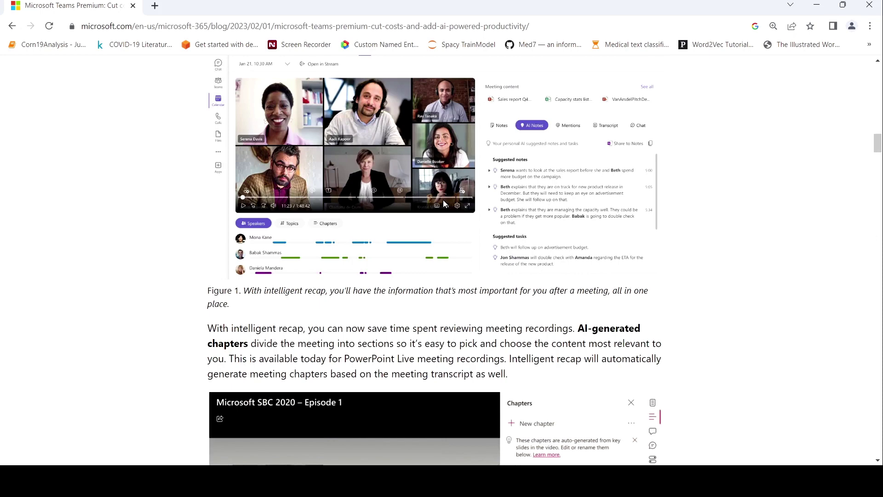
{"action": "scroll", "coordinate": [443, 203], "scroll_direction": "down", "scroll_amount": 3}
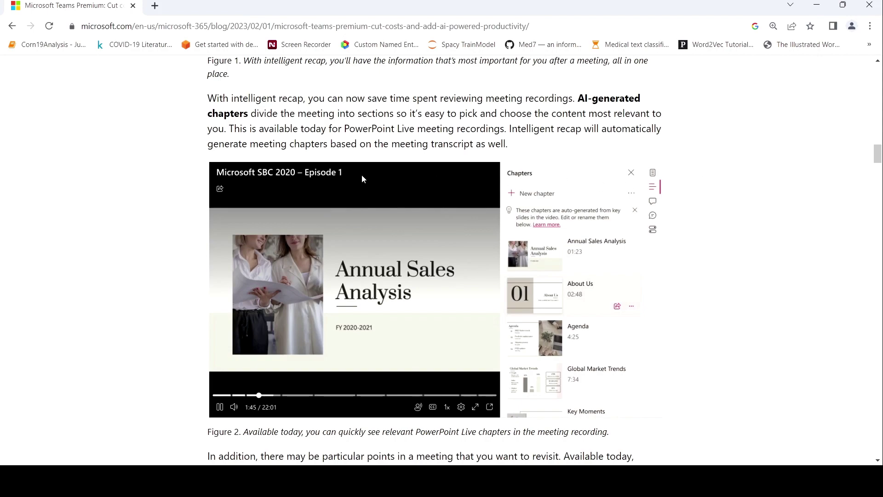
{"action": "scroll", "coordinate": [361, 178], "scroll_direction": "down", "scroll_amount": 3}
{"action": "scroll", "coordinate": [361, 177], "scroll_direction": "up", "scroll_amount": 1}
{"action": "scroll", "coordinate": [362, 178], "scroll_direction": "up", "scroll_amount": 5}
{"action": "scroll", "coordinate": [362, 178], "scroll_direction": "up", "scroll_amount": 4}
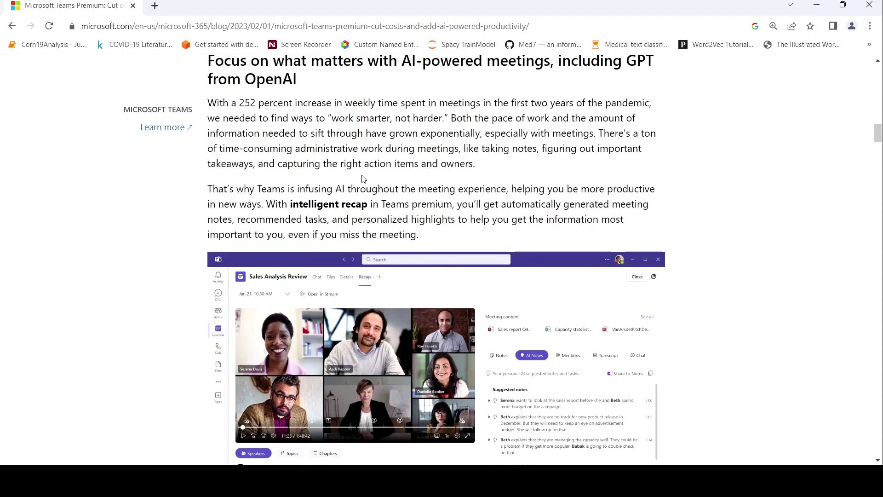
{"action": "scroll", "coordinate": [362, 177], "scroll_direction": "down", "scroll_amount": 1}
{"action": "scroll", "coordinate": [362, 178], "scroll_direction": "down", "scroll_amount": 8}
{"action": "scroll", "coordinate": [361, 178], "scroll_direction": "down", "scroll_amount": 4}
{"action": "scroll", "coordinate": [361, 178], "scroll_direction": "down", "scroll_amount": 5}
{"action": "scroll", "coordinate": [361, 178], "scroll_direction": "down", "scroll_amount": 5}
{"action": "scroll", "coordinate": [361, 178], "scroll_direction": "down", "scroll_amount": 5}
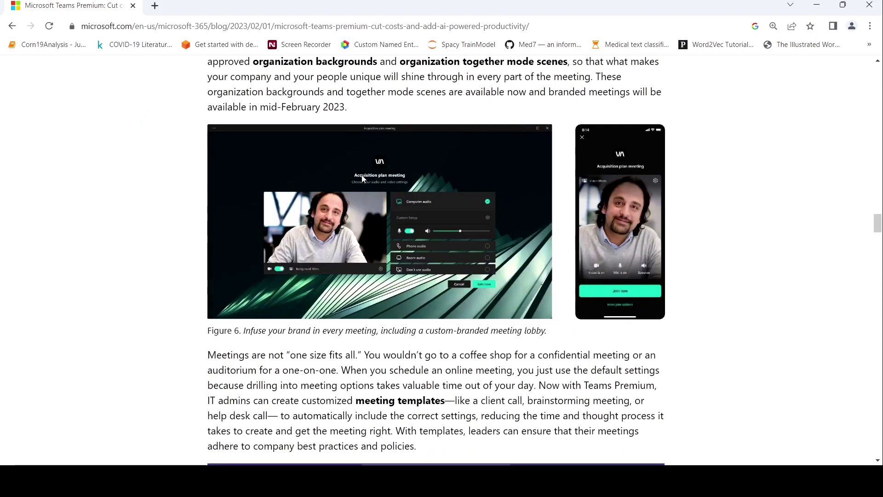
{"action": "scroll", "coordinate": [361, 178], "scroll_direction": "down", "scroll_amount": 5}
{"action": "scroll", "coordinate": [361, 178], "scroll_direction": "down", "scroll_amount": 1}
{"action": "scroll", "coordinate": [361, 178], "scroll_direction": "down", "scroll_amount": 2}
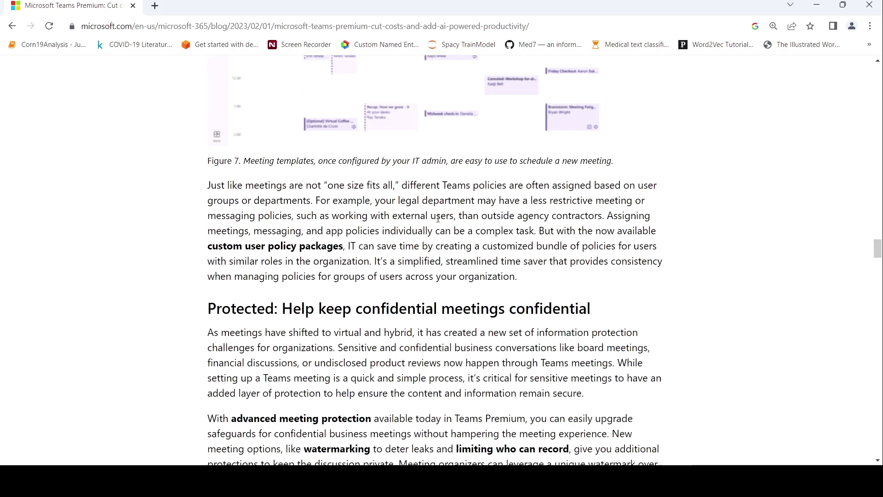
{"action": "scroll", "coordinate": [440, 218], "scroll_direction": "down", "scroll_amount": 3}
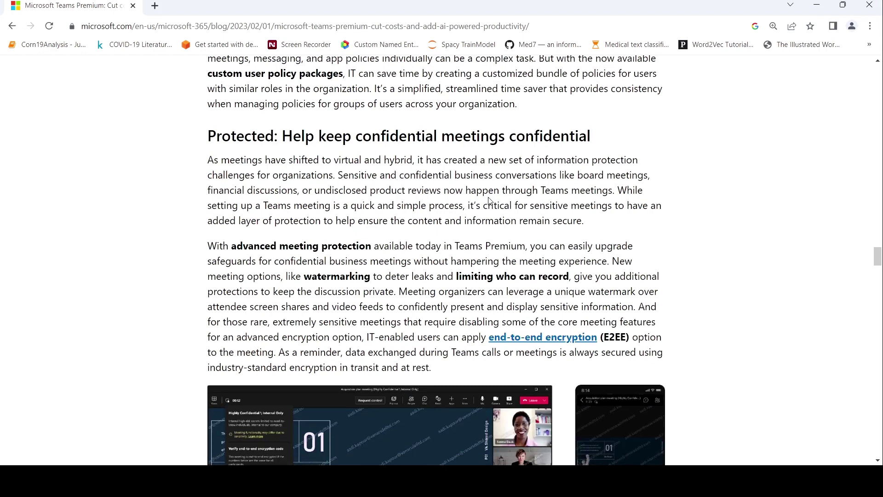
{"action": "scroll", "coordinate": [469, 193], "scroll_direction": "down", "scroll_amount": 3}
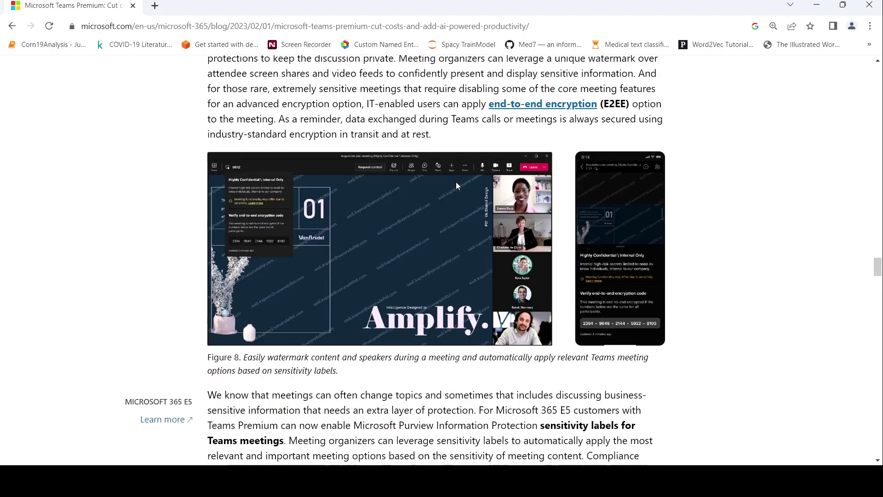
{"action": "scroll", "coordinate": [455, 181], "scroll_direction": "down", "scroll_amount": 3}
{"action": "scroll", "coordinate": [456, 181], "scroll_direction": "down", "scroll_amount": 2}
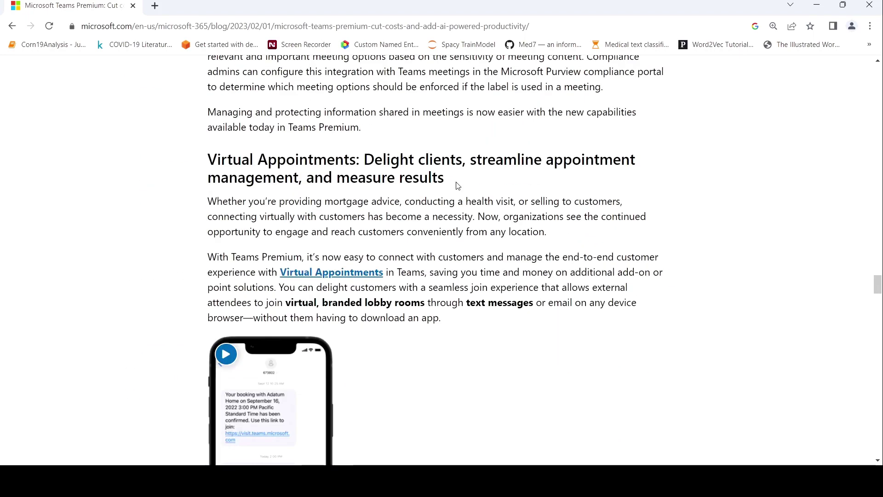
{"action": "scroll", "coordinate": [456, 186], "scroll_direction": "down", "scroll_amount": 4}
{"action": "scroll", "coordinate": [455, 186], "scroll_direction": "down", "scroll_amount": 4}
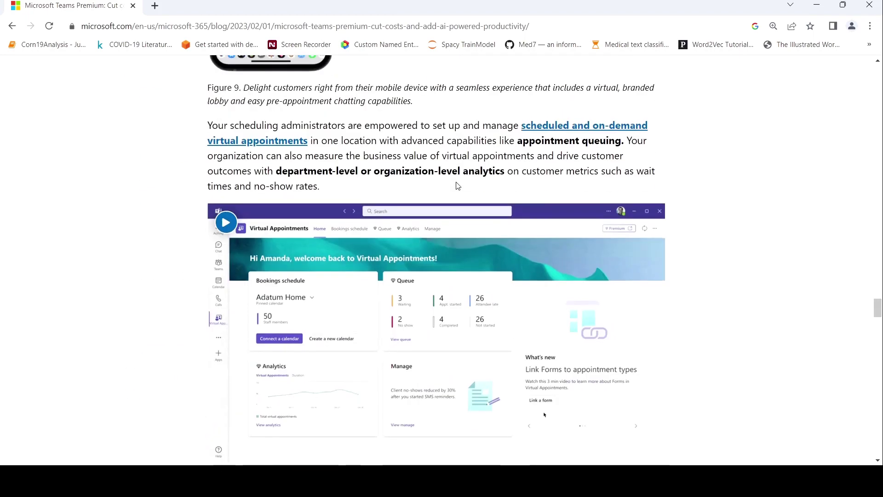
{"action": "scroll", "coordinate": [455, 186], "scroll_direction": "up", "scroll_amount": 6}
{"action": "scroll", "coordinate": [455, 186], "scroll_direction": "up", "scroll_amount": 5}
{"action": "scroll", "coordinate": [456, 186], "scroll_direction": "up", "scroll_amount": 5}
{"action": "scroll", "coordinate": [456, 186], "scroll_direction": "up", "scroll_amount": 5}
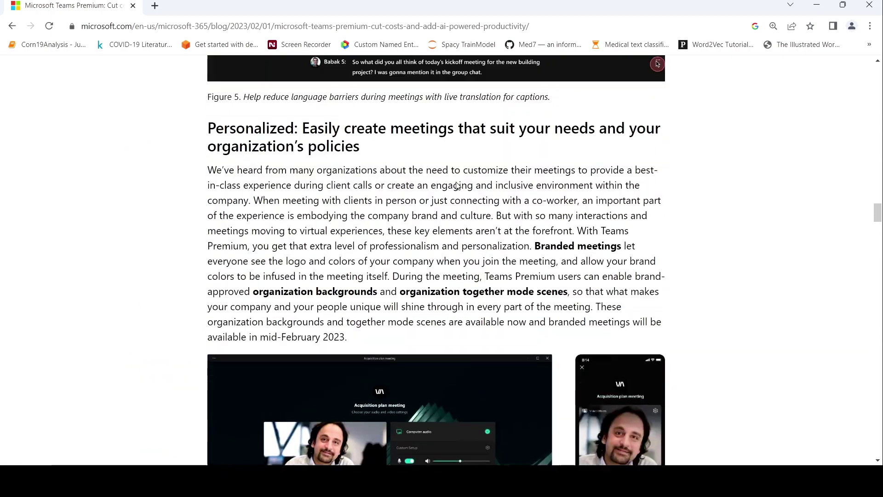
{"action": "scroll", "coordinate": [456, 186], "scroll_direction": "up", "scroll_amount": 3}
{"action": "scroll", "coordinate": [456, 186], "scroll_direction": "down", "scroll_amount": 5}
{"action": "scroll", "coordinate": [456, 186], "scroll_direction": "down", "scroll_amount": 5}
{"action": "scroll", "coordinate": [456, 186], "scroll_direction": "down", "scroll_amount": 5}
{"action": "scroll", "coordinate": [456, 181], "scroll_direction": "down", "scroll_amount": 5}
{"action": "scroll", "coordinate": [456, 181], "scroll_direction": "up", "scroll_amount": 1}
{"action": "scroll", "coordinate": [455, 182], "scroll_direction": "up", "scroll_amount": 3}
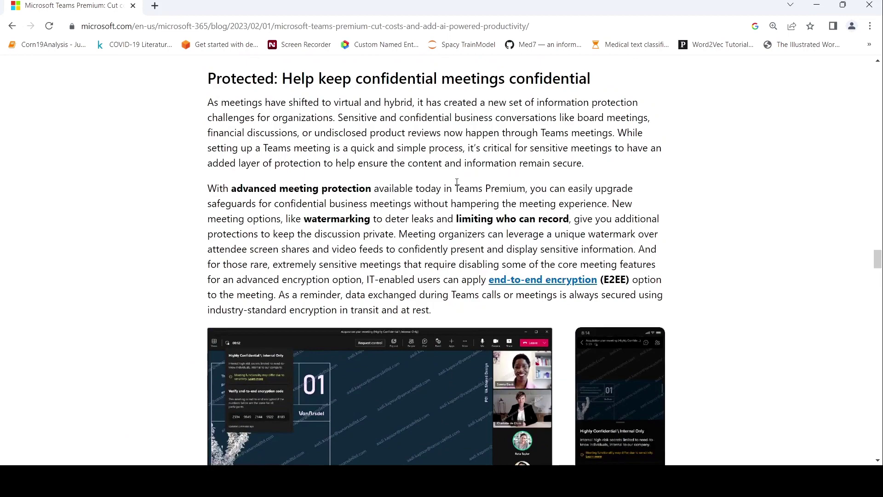
{"action": "scroll", "coordinate": [456, 182], "scroll_direction": "down", "scroll_amount": 5}
{"action": "scroll", "coordinate": [456, 182], "scroll_direction": "down", "scroll_amount": 1}
{"action": "scroll", "coordinate": [455, 184], "scroll_direction": "down", "scroll_amount": 3}
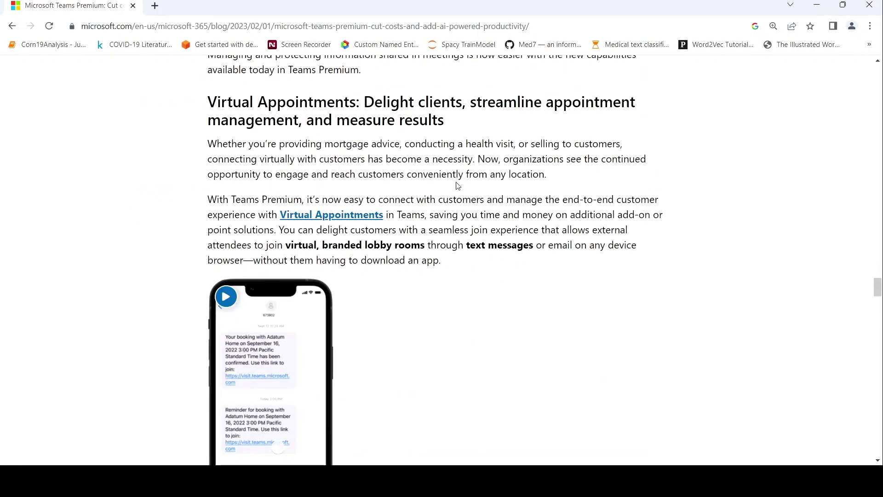
{"action": "scroll", "coordinate": [456, 186], "scroll_direction": "down", "scroll_amount": 4}
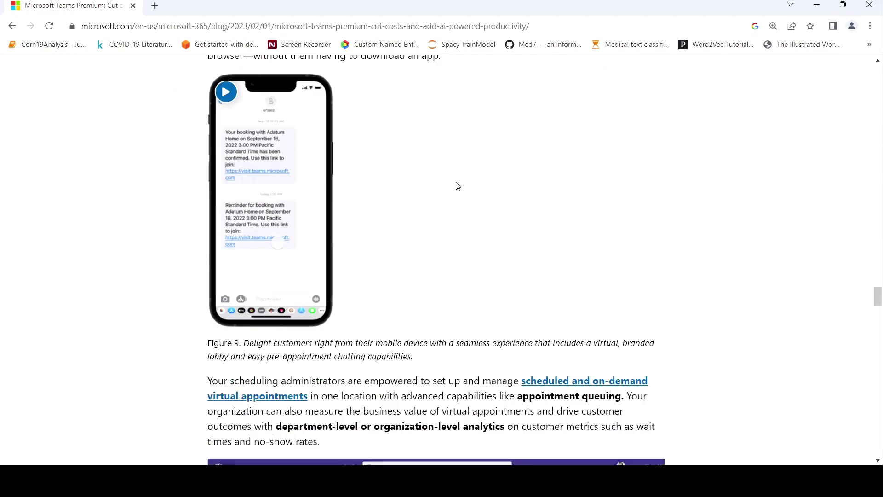
{"action": "scroll", "coordinate": [456, 185], "scroll_direction": "down", "scroll_amount": 3}
{"action": "scroll", "coordinate": [456, 186], "scroll_direction": "down", "scroll_amount": 5}
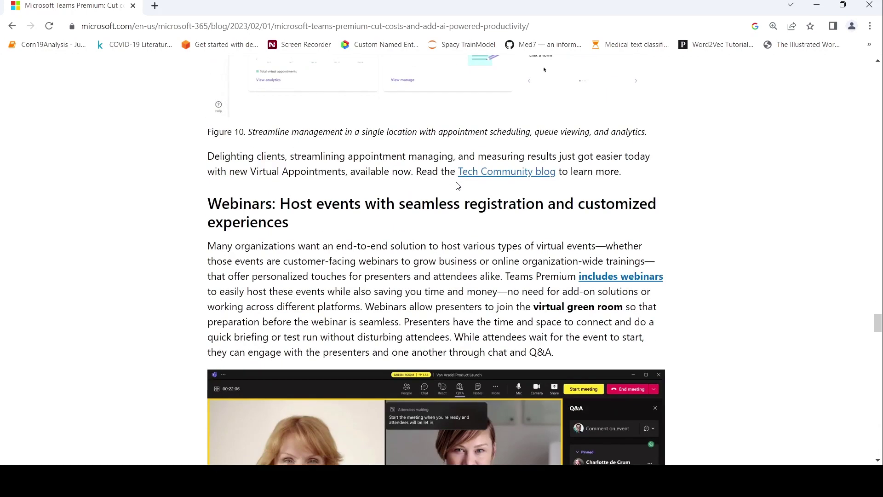
{"action": "scroll", "coordinate": [456, 185], "scroll_direction": "down", "scroll_amount": 2}
{"action": "scroll", "coordinate": [456, 185], "scroll_direction": "down", "scroll_amount": 4}
{"action": "scroll", "coordinate": [455, 185], "scroll_direction": "down", "scroll_amount": 6}
{"action": "scroll", "coordinate": [456, 185], "scroll_direction": "down", "scroll_amount": 5}
{"action": "scroll", "coordinate": [456, 185], "scroll_direction": "down", "scroll_amount": 5}
{"action": "scroll", "coordinate": [455, 186], "scroll_direction": "down", "scroll_amount": 1}
{"action": "scroll", "coordinate": [455, 183], "scroll_direction": "down", "scroll_amount": 3}
{"action": "scroll", "coordinate": [456, 181], "scroll_direction": "down", "scroll_amount": 2}
{"action": "scroll", "coordinate": [455, 181], "scroll_direction": "up", "scroll_amount": 1}
{"action": "scroll", "coordinate": [456, 181], "scroll_direction": "up", "scroll_amount": 5}
{"action": "scroll", "coordinate": [455, 181], "scroll_direction": "up", "scroll_amount": 4}
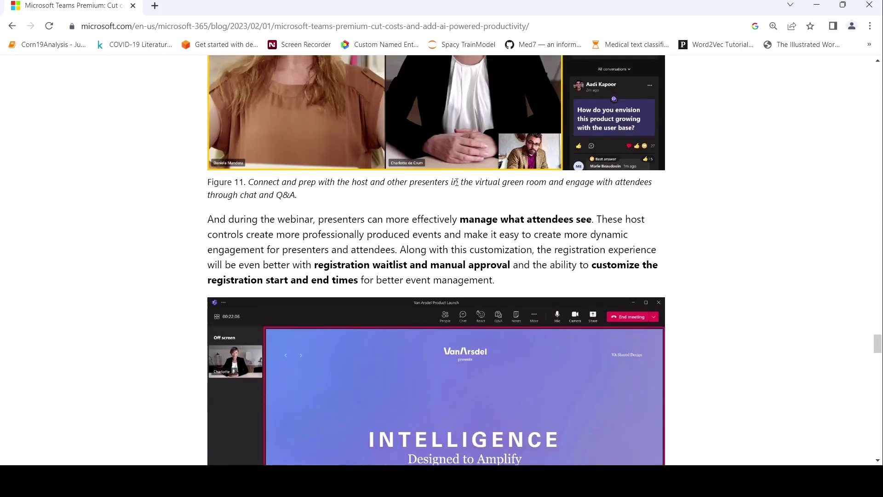
{"action": "scroll", "coordinate": [456, 182], "scroll_direction": "up", "scroll_amount": 5}
{"action": "scroll", "coordinate": [455, 182], "scroll_direction": "up", "scroll_amount": 5}
{"action": "scroll", "coordinate": [456, 182], "scroll_direction": "up", "scroll_amount": 1}
{"action": "scroll", "coordinate": [456, 183], "scroll_direction": "up", "scroll_amount": 5}
{"action": "scroll", "coordinate": [456, 185], "scroll_direction": "up", "scroll_amount": 2}
{"action": "scroll", "coordinate": [456, 186], "scroll_direction": "up", "scroll_amount": 5}
{"action": "scroll", "coordinate": [456, 186], "scroll_direction": "up", "scroll_amount": 5}
{"action": "scroll", "coordinate": [456, 186], "scroll_direction": "up", "scroll_amount": 5}
{"action": "scroll", "coordinate": [455, 186], "scroll_direction": "up", "scroll_amount": 1}
{"action": "scroll", "coordinate": [455, 185], "scroll_direction": "up", "scroll_amount": 5}
{"action": "scroll", "coordinate": [456, 186], "scroll_direction": "up", "scroll_amount": 5}
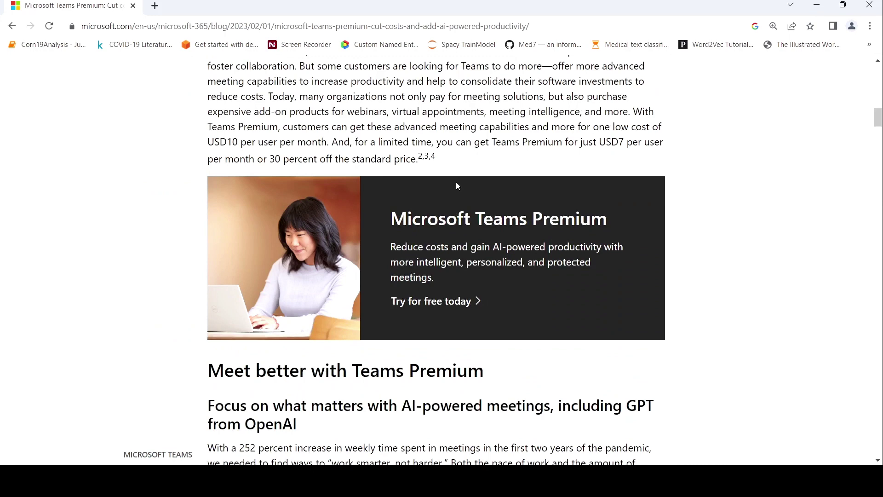
{"action": "scroll", "coordinate": [456, 186], "scroll_direction": "down", "scroll_amount": 3}
{"action": "scroll", "coordinate": [456, 186], "scroll_direction": "down", "scroll_amount": 3}
{"action": "scroll", "coordinate": [455, 186], "scroll_direction": "down", "scroll_amount": 1}
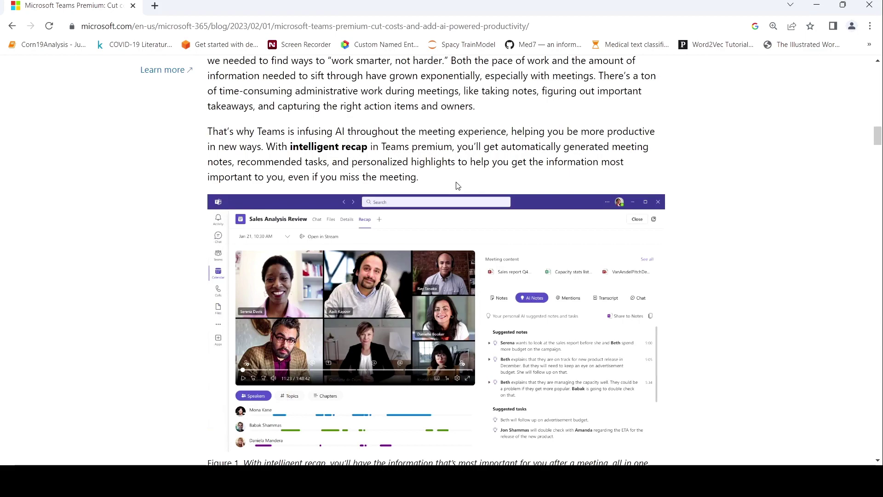
{"action": "scroll", "coordinate": [456, 186], "scroll_direction": "up", "scroll_amount": 5}
{"action": "scroll", "coordinate": [456, 186], "scroll_direction": "up", "scroll_amount": 7}
{"action": "scroll", "coordinate": [456, 186], "scroll_direction": "up", "scroll_amount": 5}
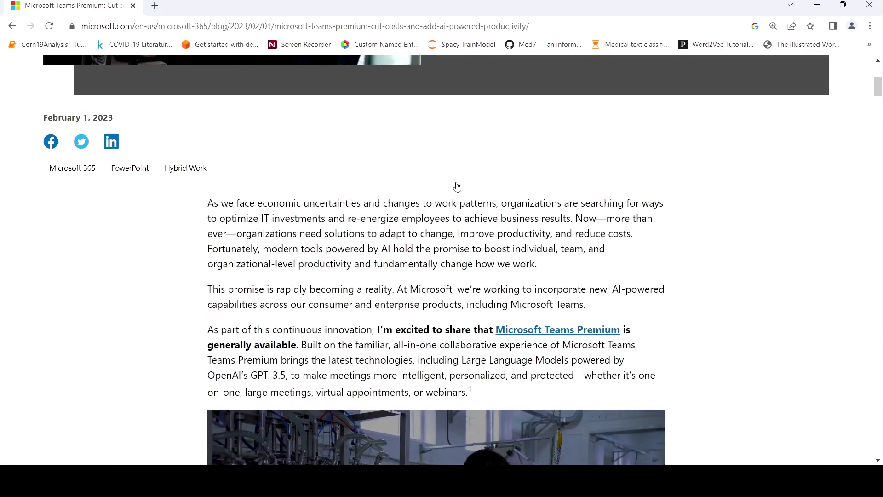